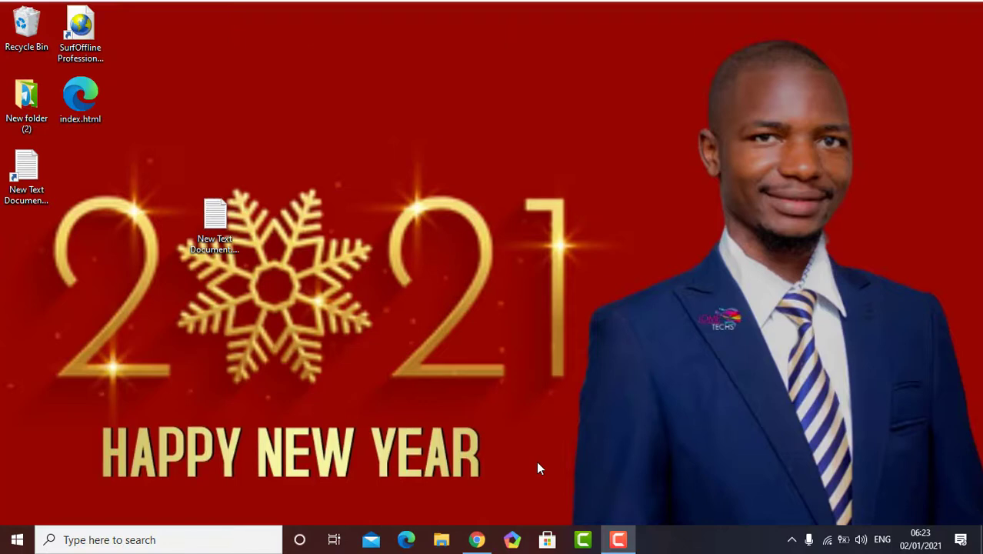
# Switch to Chrome, maximize its window and look through the JomeTechs homepage at jometechs.com.
pyautogui.click(477, 540)
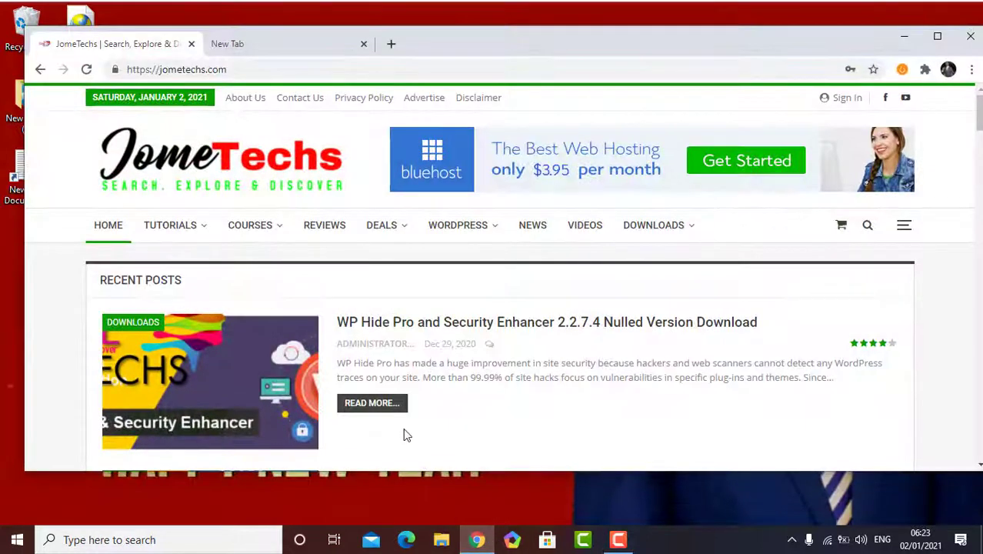
pyautogui.click(938, 36)
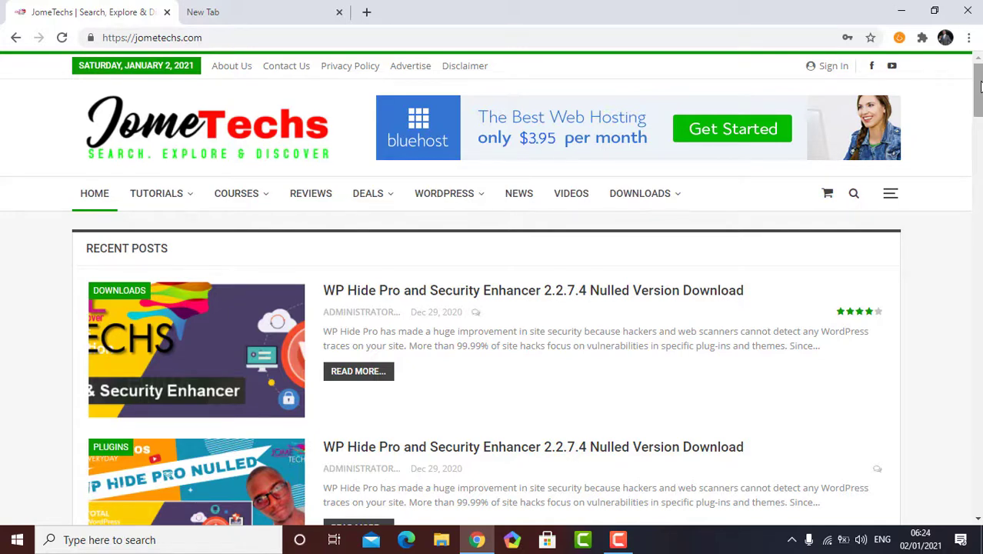
pyautogui.scroll(-5, 981, 86)
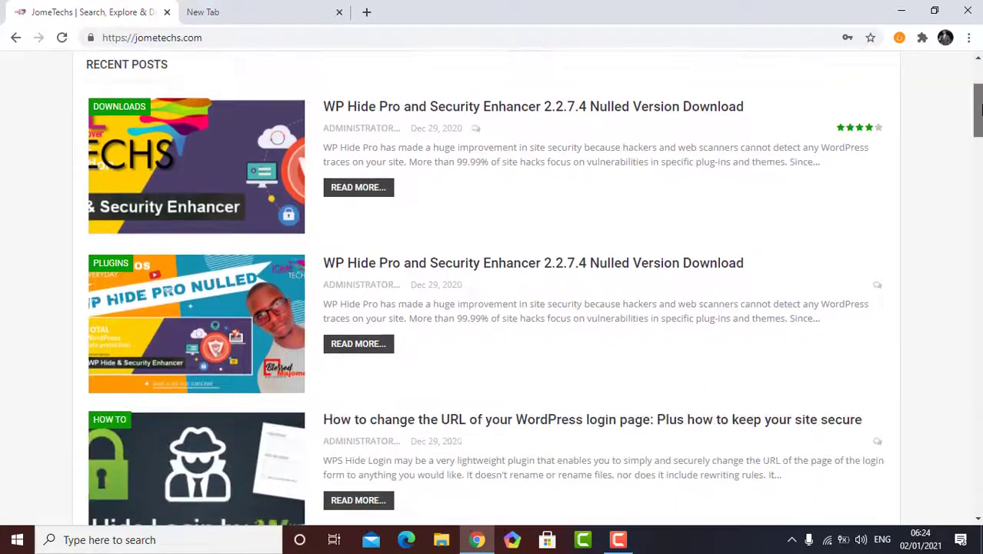
pyautogui.scroll(-6, 491, 287)
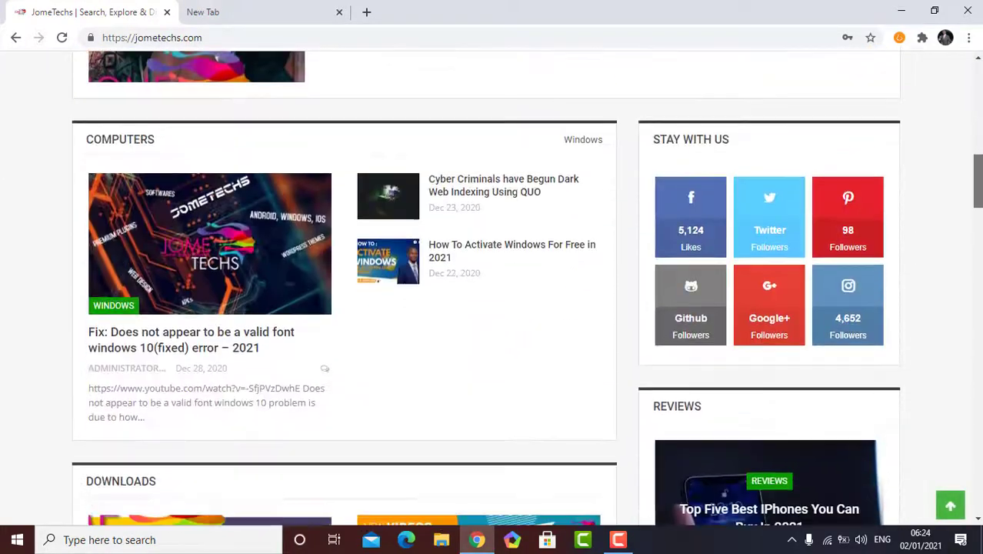
pyautogui.scroll(-3, 491, 286)
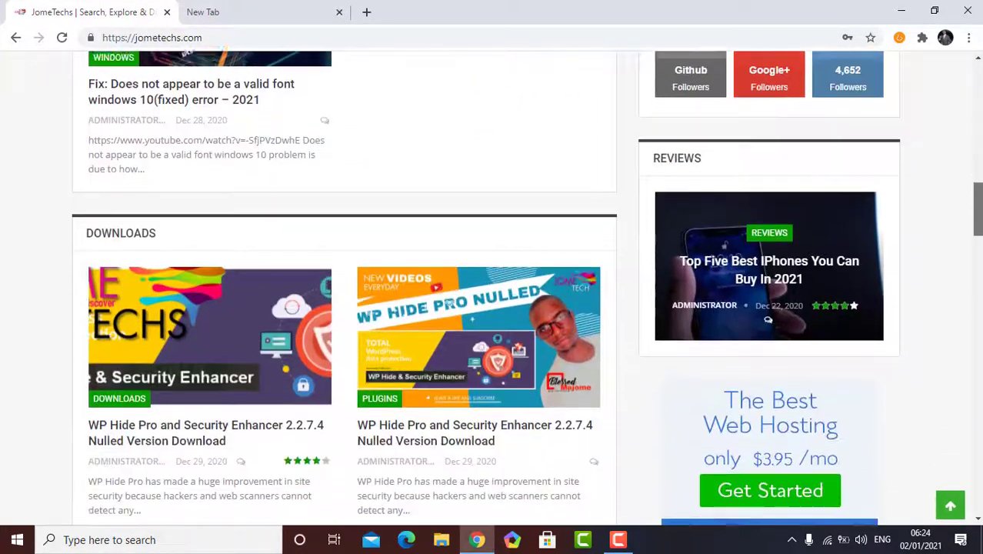
pyautogui.scroll(-1, 491, 286)
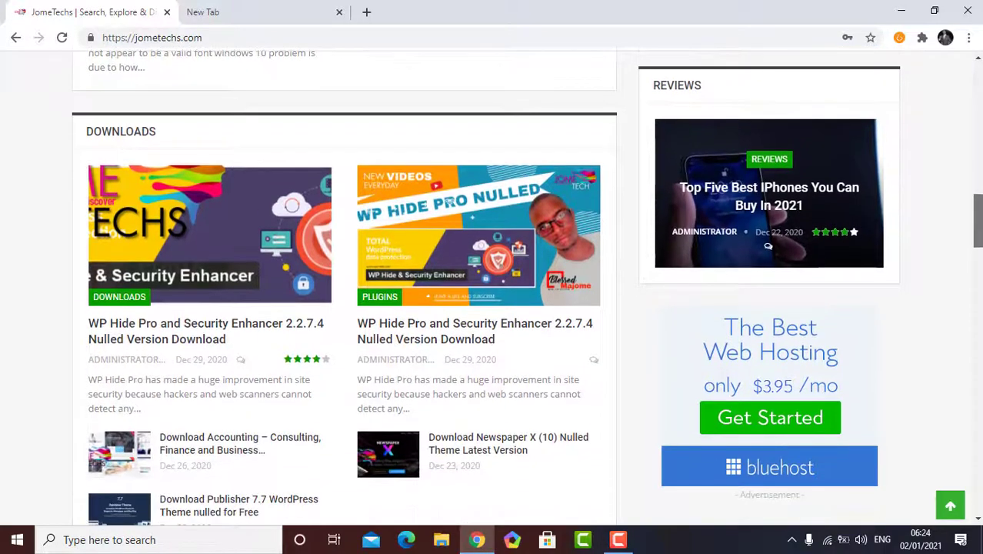
pyautogui.scroll(-5, 491, 286)
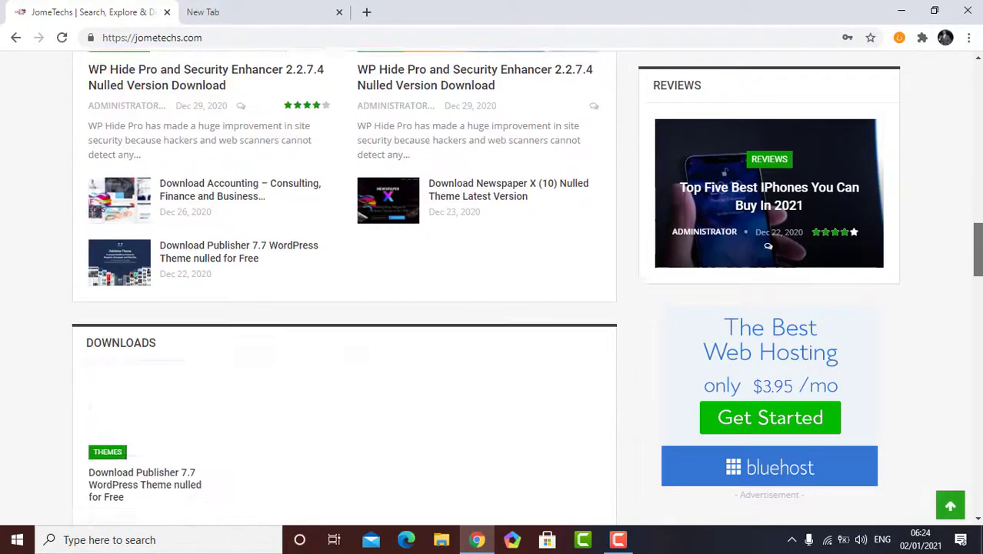
pyautogui.scroll(-6, 491, 286)
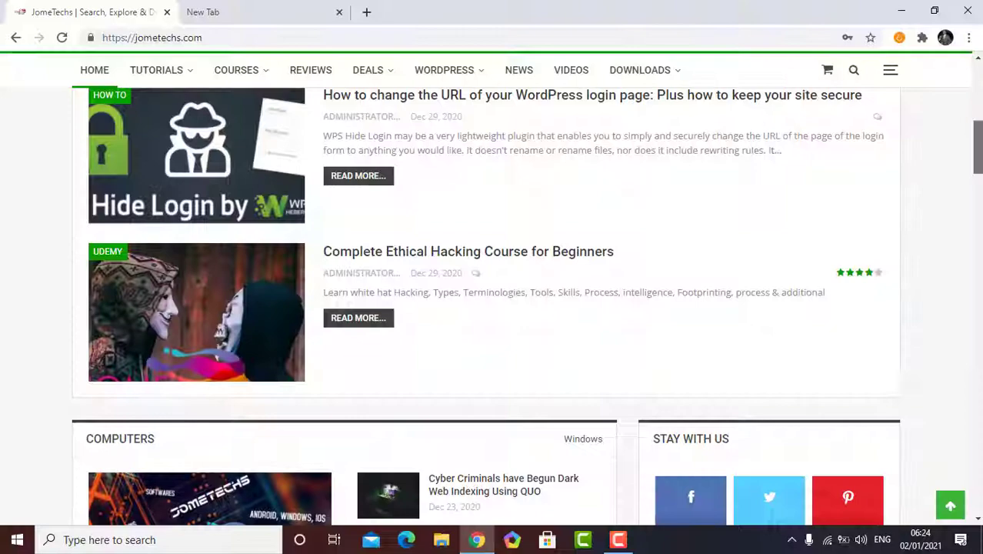
pyautogui.scroll(10, 491, 290)
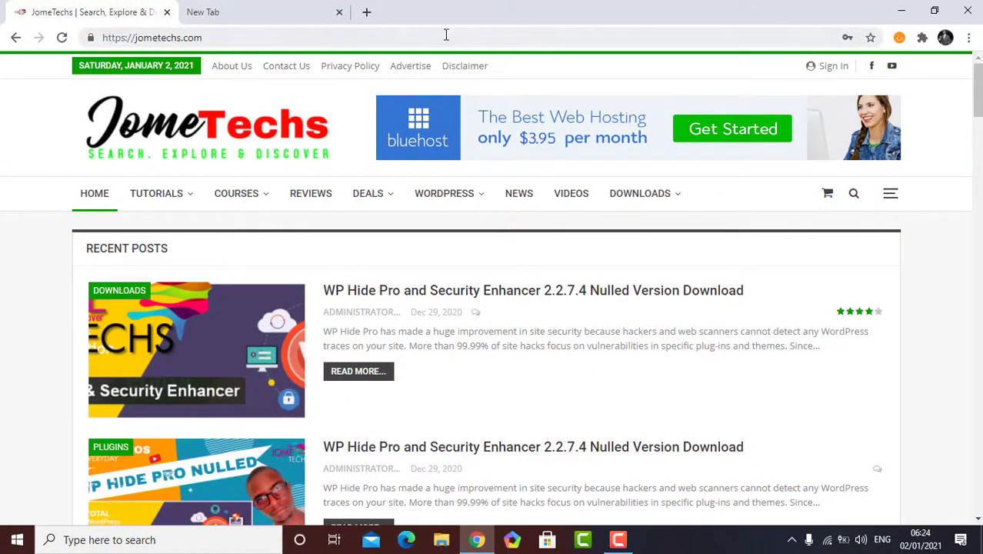
# Load the website copier page toolsbug.com/website-copier-online.php in the empty browser tab.
pyautogui.click(296, 7)
pyautogui.write('toolsbug.com/')
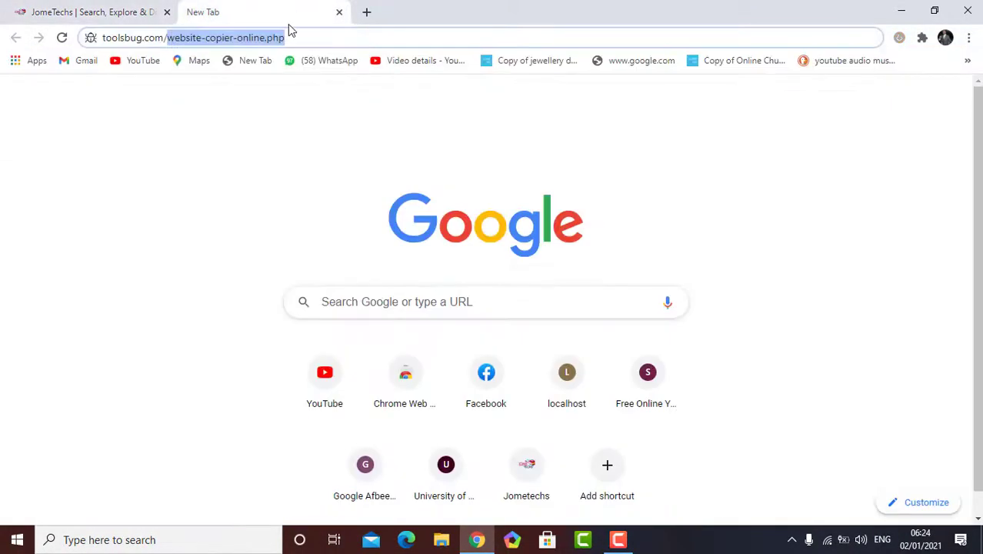
pyautogui.click(305, 37)
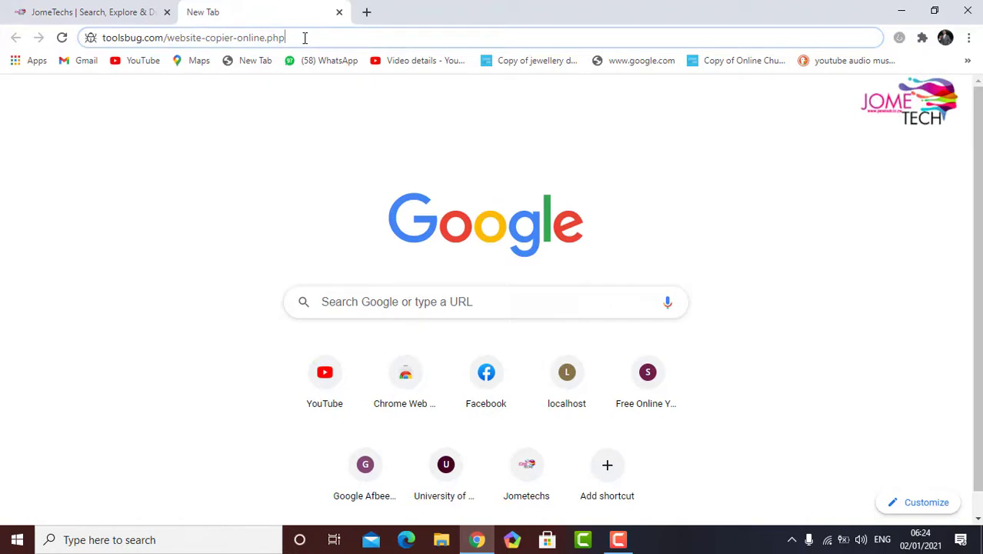
pyautogui.moveTo(304, 38); pyautogui.dragTo(87, 53)
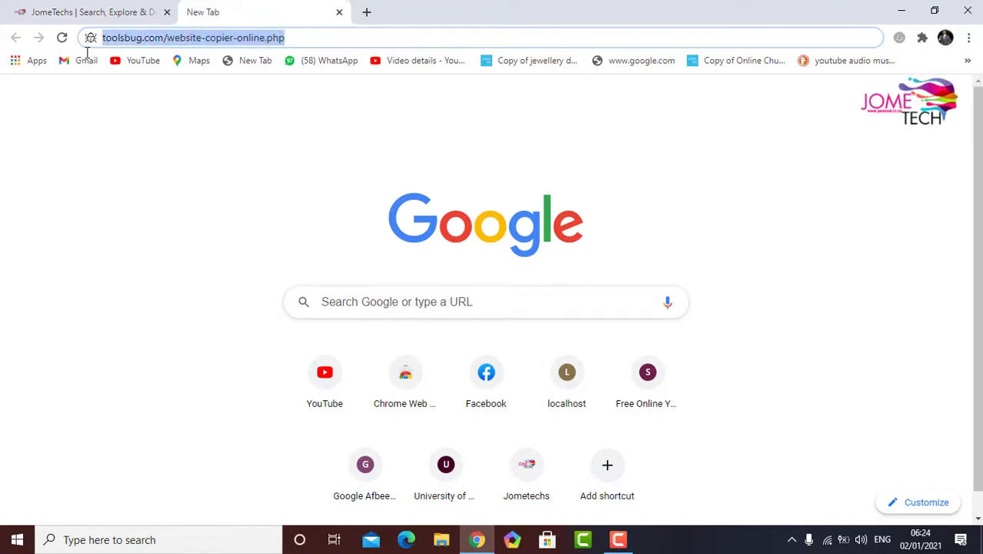
pyautogui.click(295, 38)
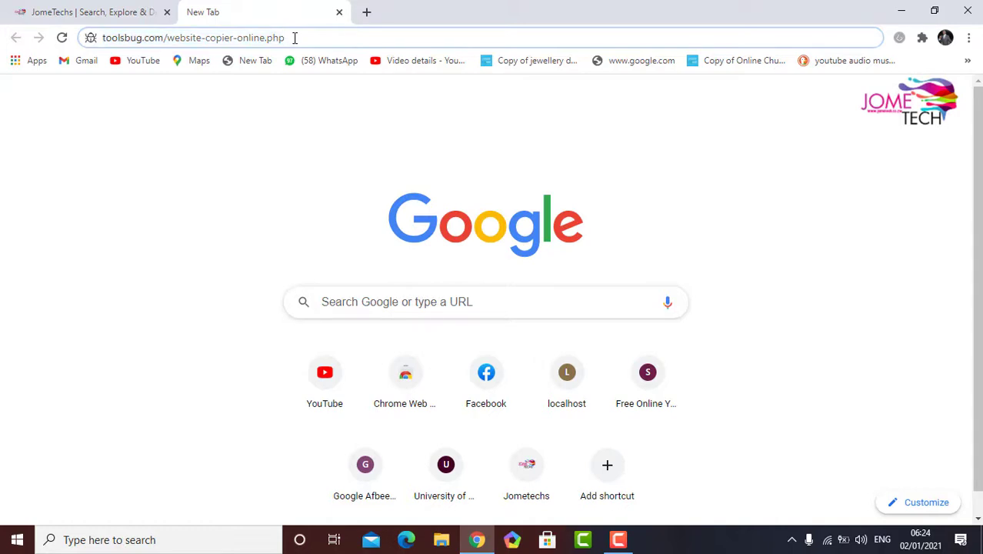
pyautogui.press('Return')
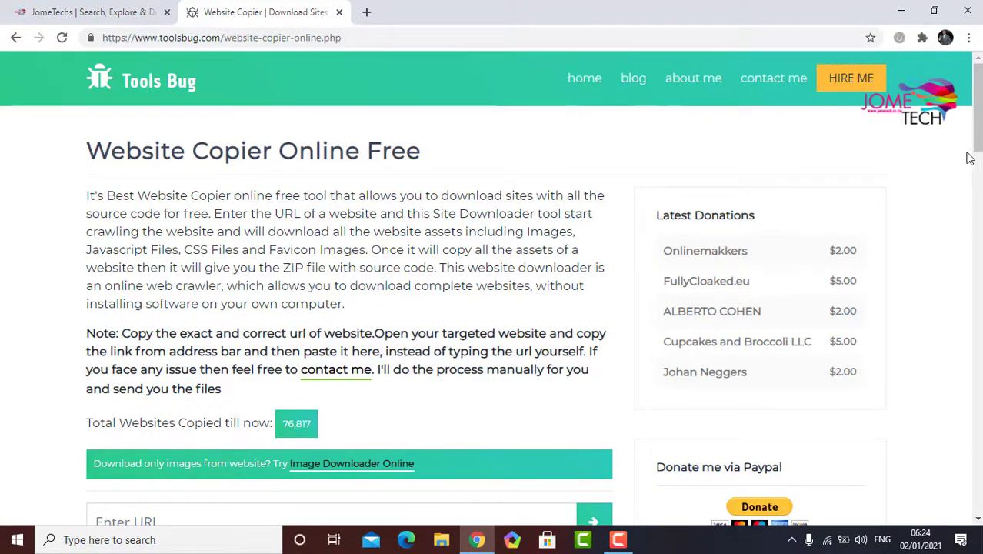
# Find the copier's URL entry field and copy the web address of the open JomeTechs site.
pyautogui.scroll(-3, 965, 158)
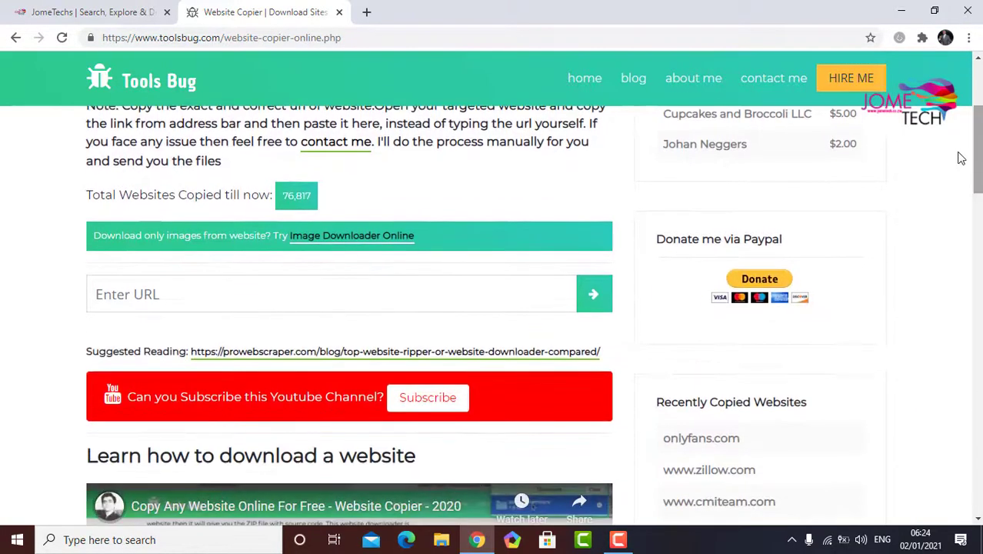
pyautogui.click(116, 12)
pyautogui.click(175, 40)
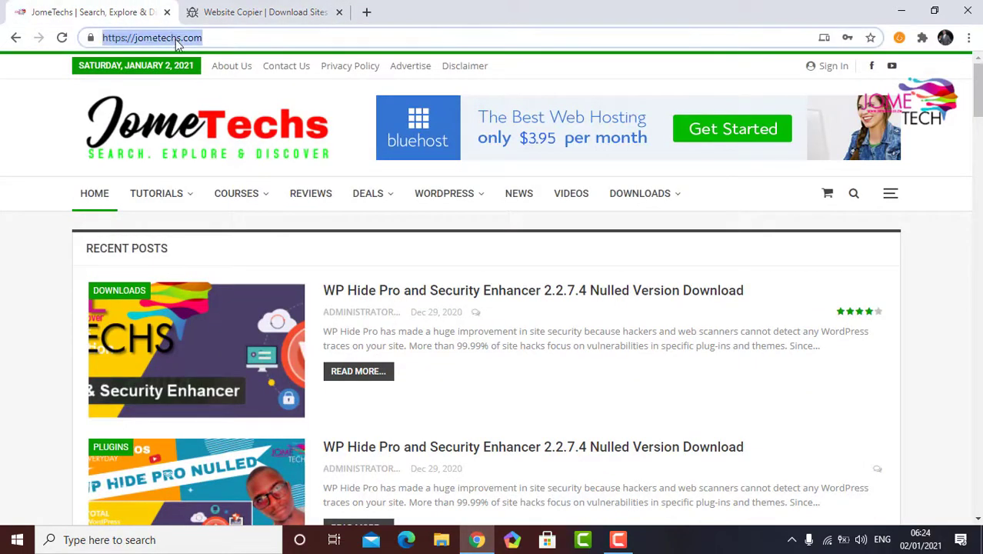
pyautogui.rightClick(175, 44)
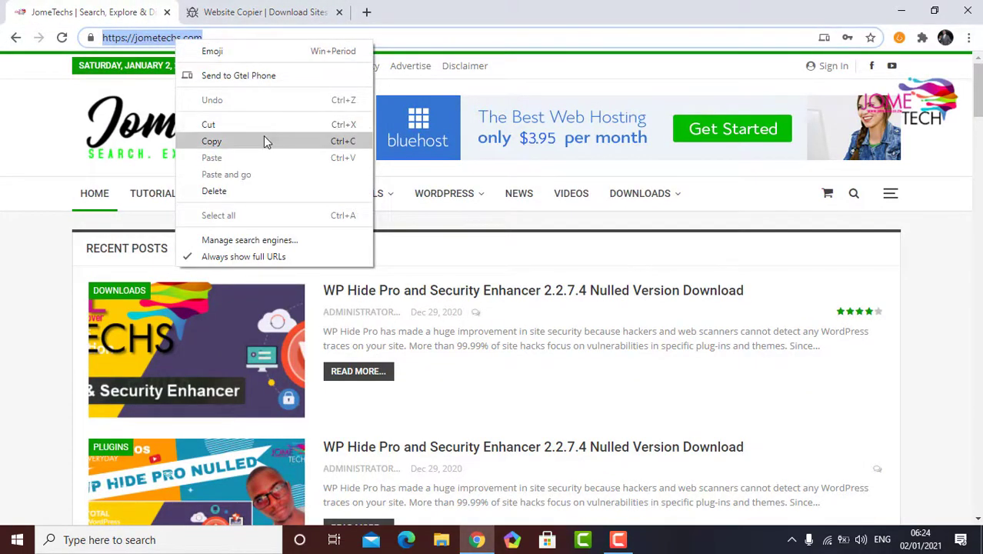
pyautogui.click(263, 141)
pyautogui.click(246, 13)
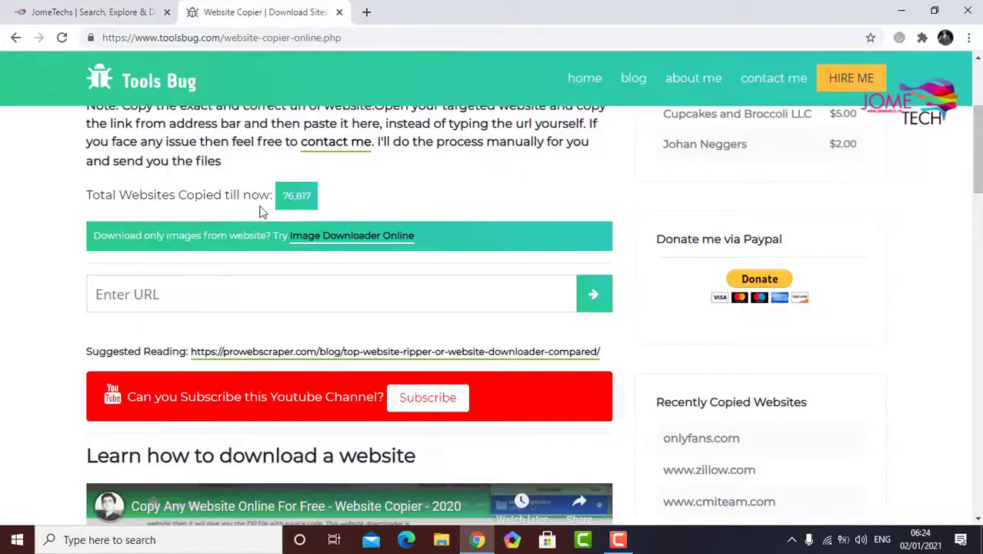
pyautogui.click(255, 300)
pyautogui.rightClick(256, 299)
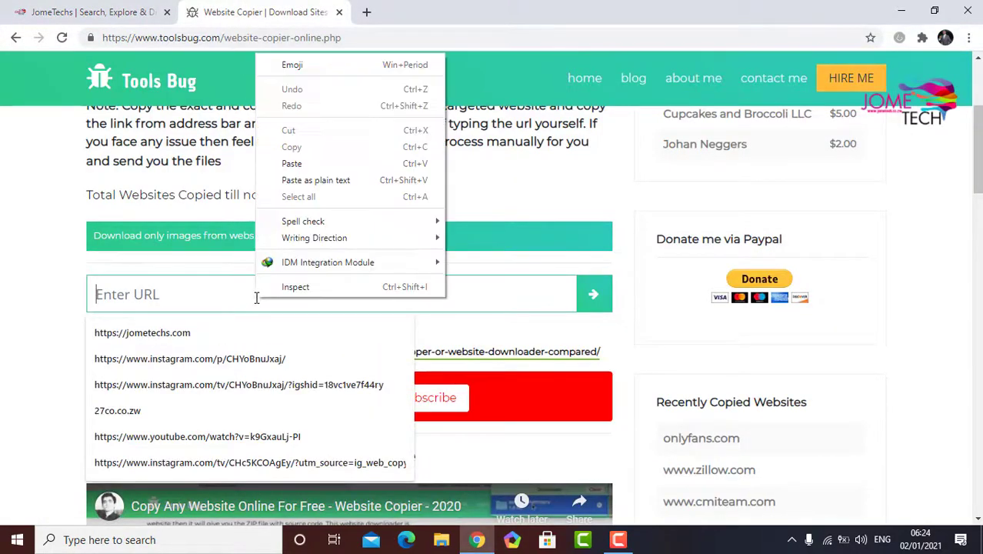
pyautogui.click(350, 163)
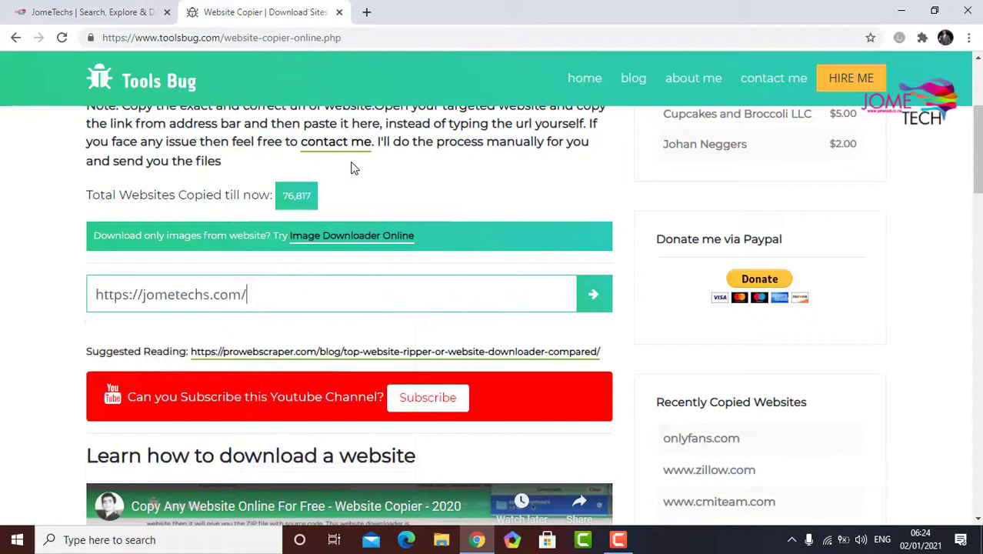
pyautogui.click(593, 295)
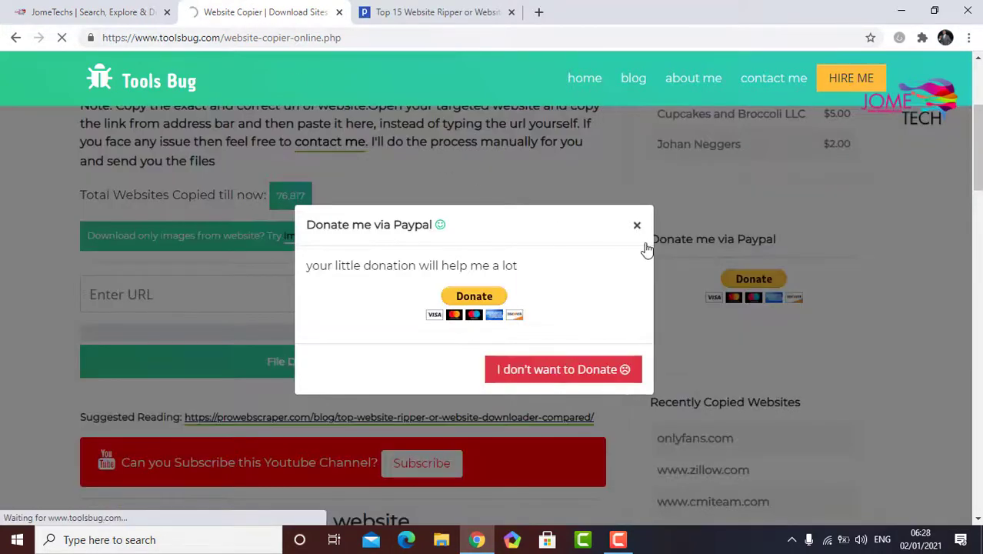
# Dismiss the donation request, download jometechs.com-8743601.zip and show the folder containing it.
pyautogui.click(636, 227)
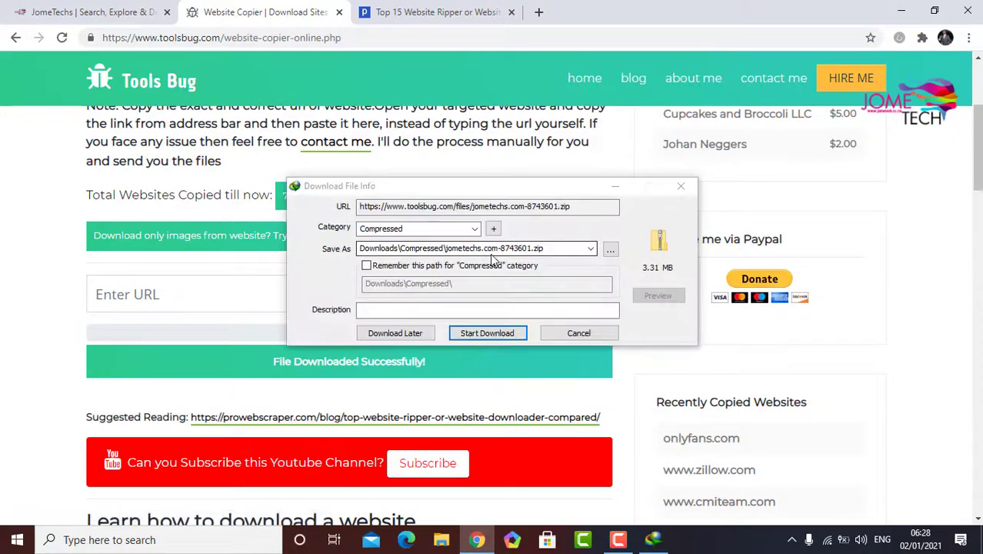
pyautogui.click(478, 336)
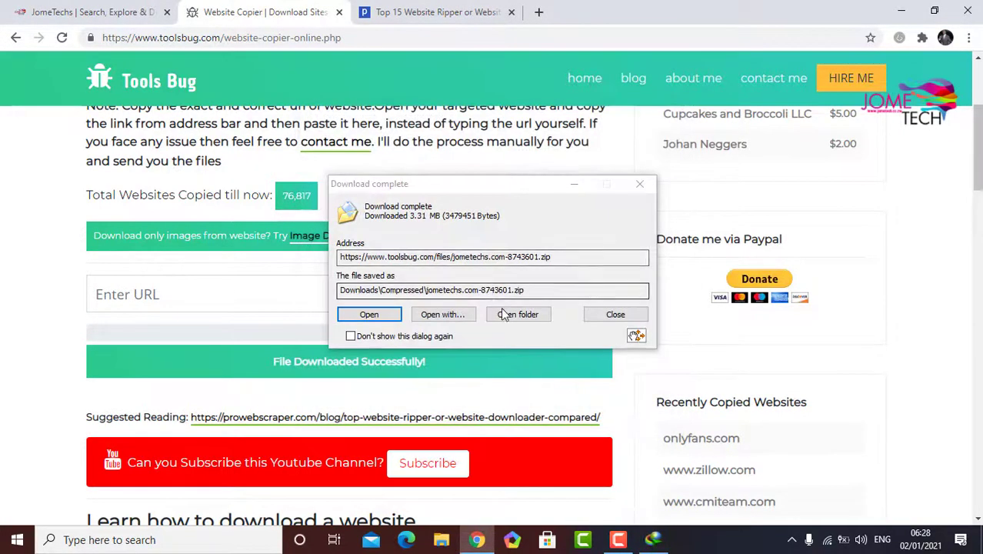
pyautogui.click(507, 315)
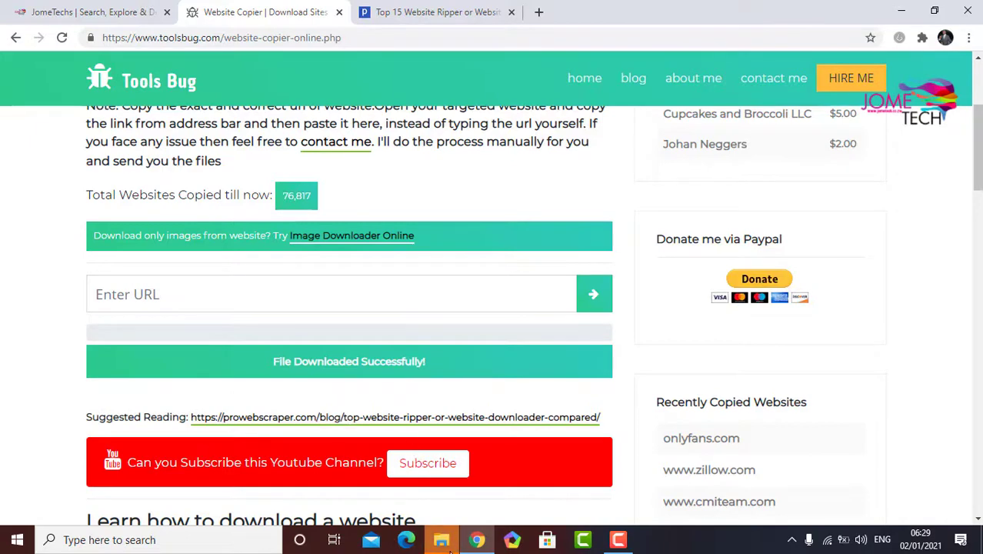
pyautogui.moveTo(447, 546)
pyautogui.click(425, 492)
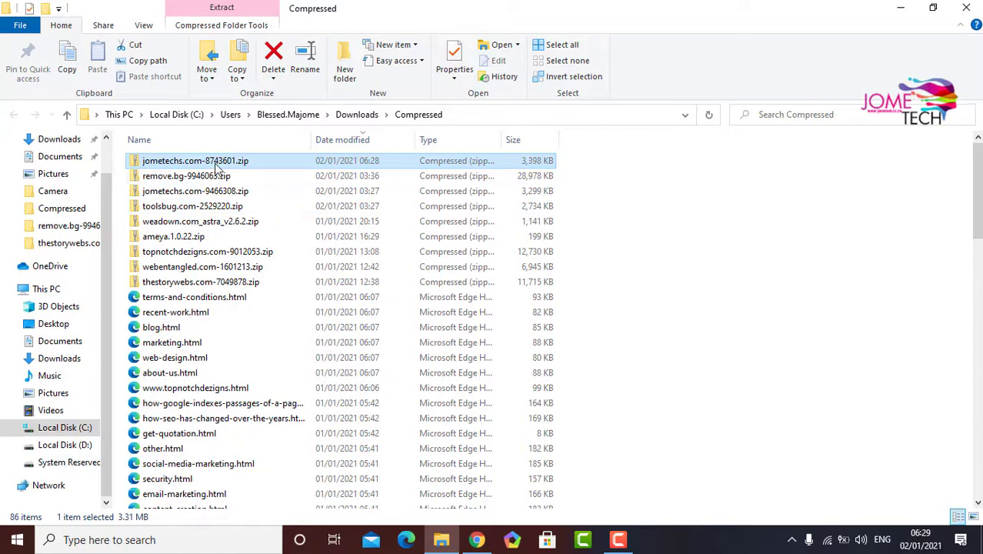
# Extract jometechs.com-8743601.zip with 7-Zip to the Desktop, into the subfolder jometechs.com-8743601.
pyautogui.rightClick(158, 167)
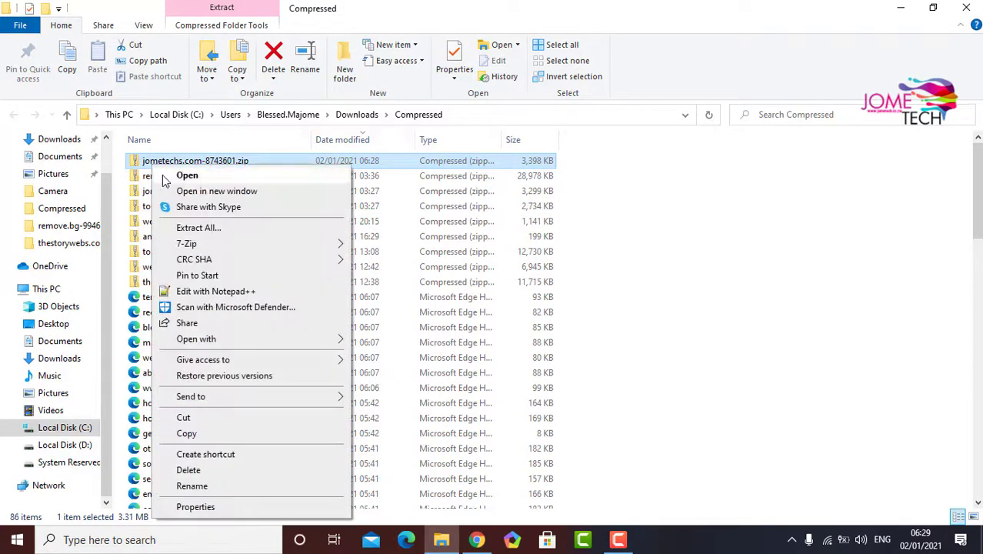
pyautogui.moveTo(282, 249)
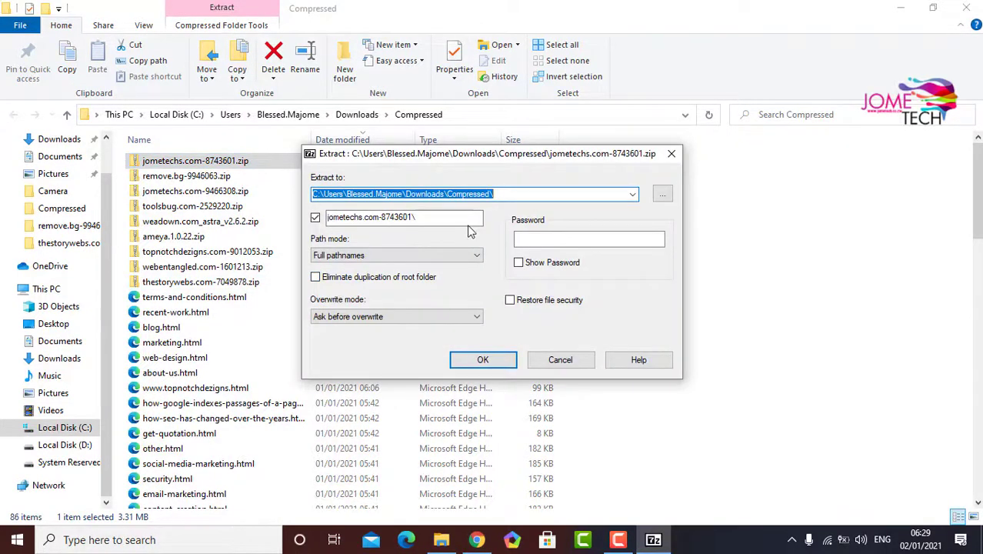
pyautogui.click(662, 193)
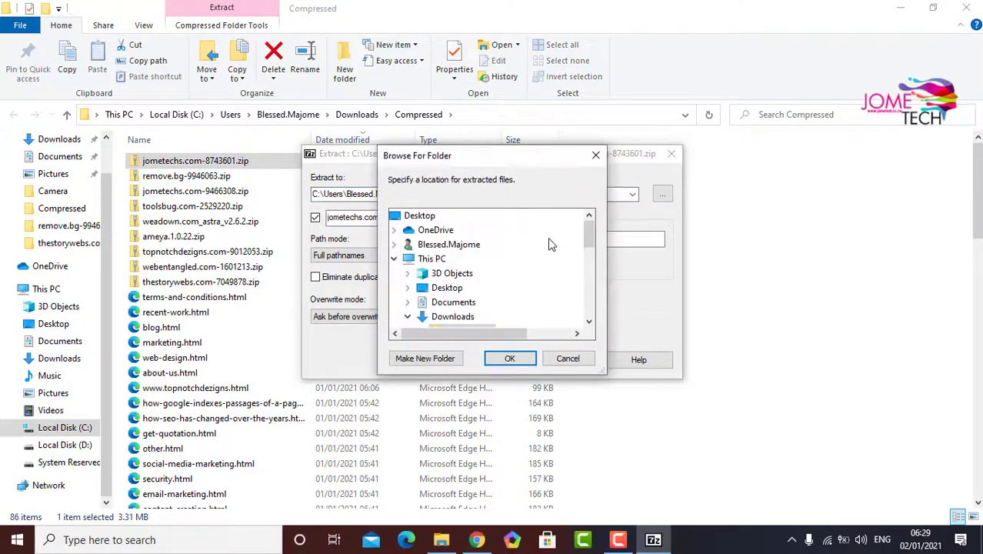
pyautogui.moveTo(586, 236); pyautogui.dragTo(586, 240)
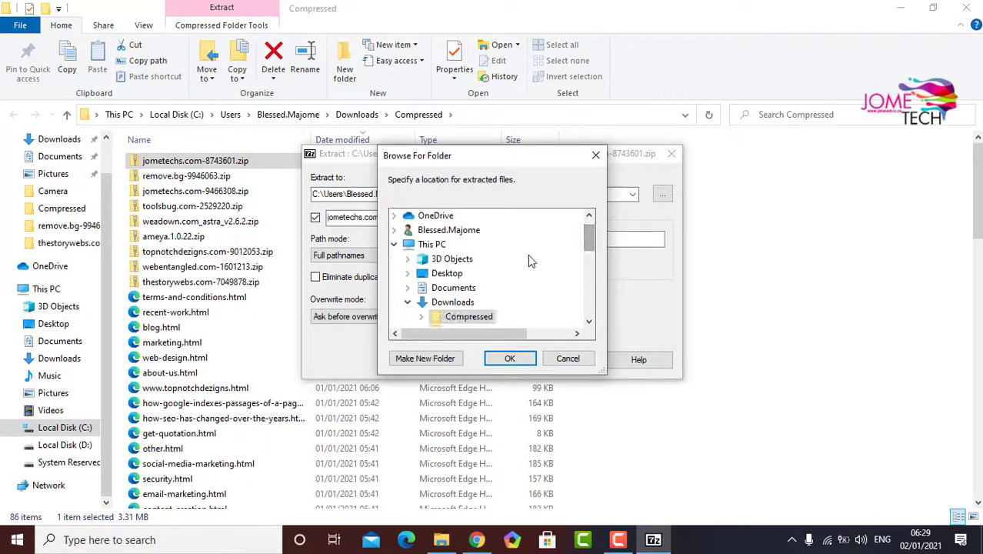
pyautogui.click(452, 276)
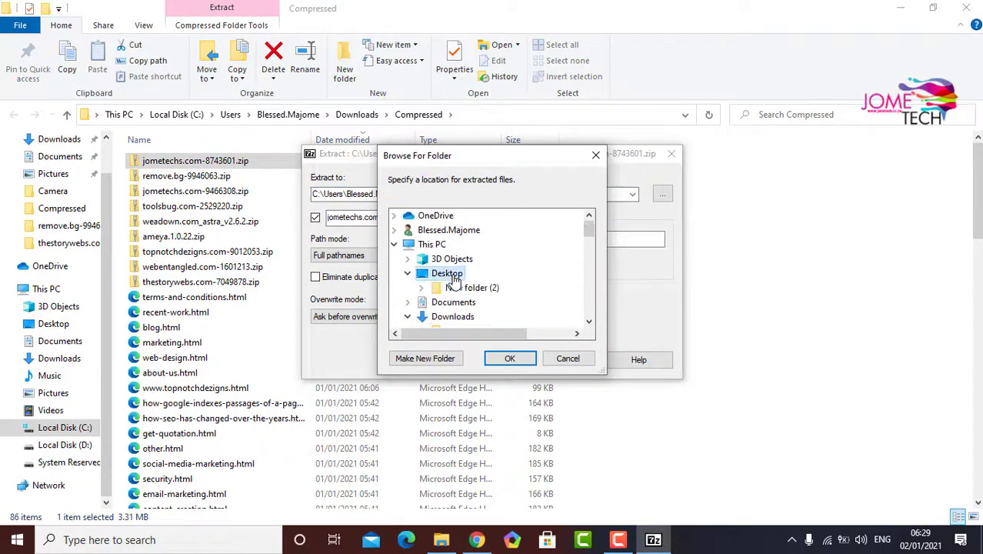
pyautogui.click(511, 359)
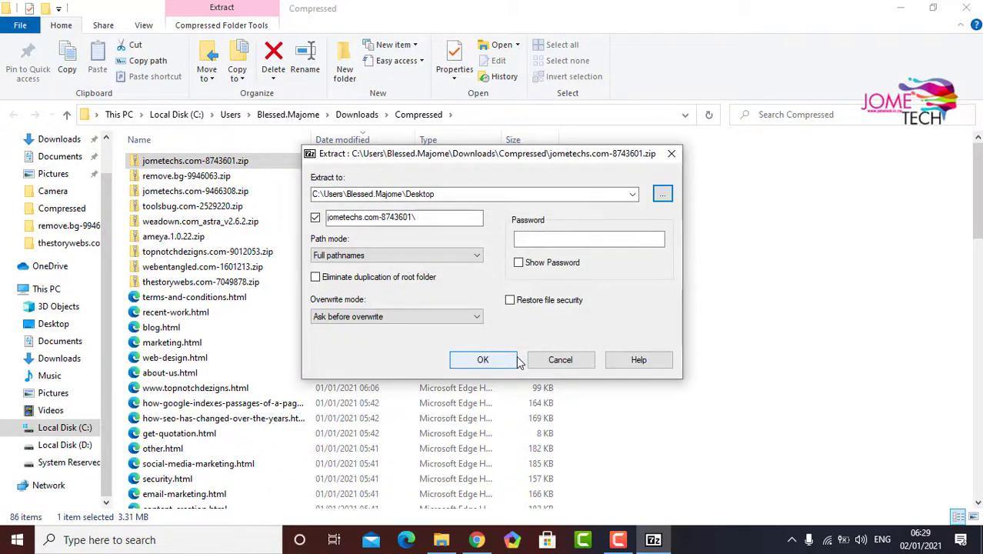
pyautogui.click(500, 359)
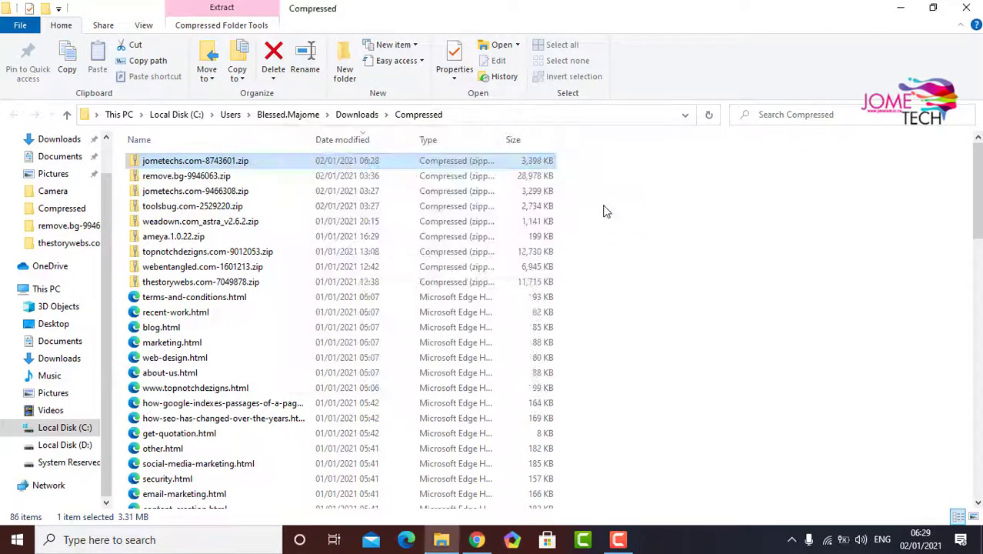
# Minimize the File Explorer and Chrome windows and move the extracted jometechs.com-8743601 folder to a clear area of the desktop.
pyautogui.click(901, 8)
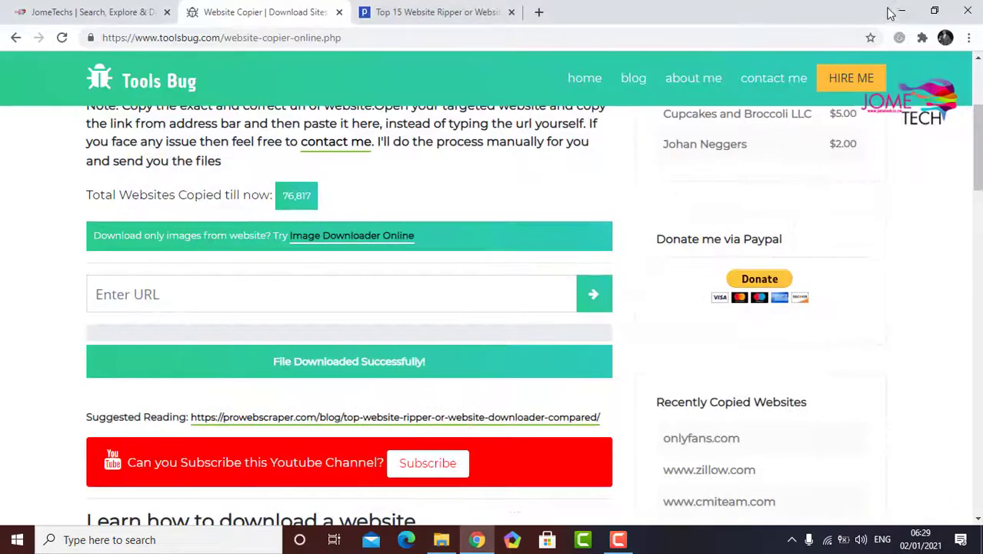
pyautogui.click(898, 7)
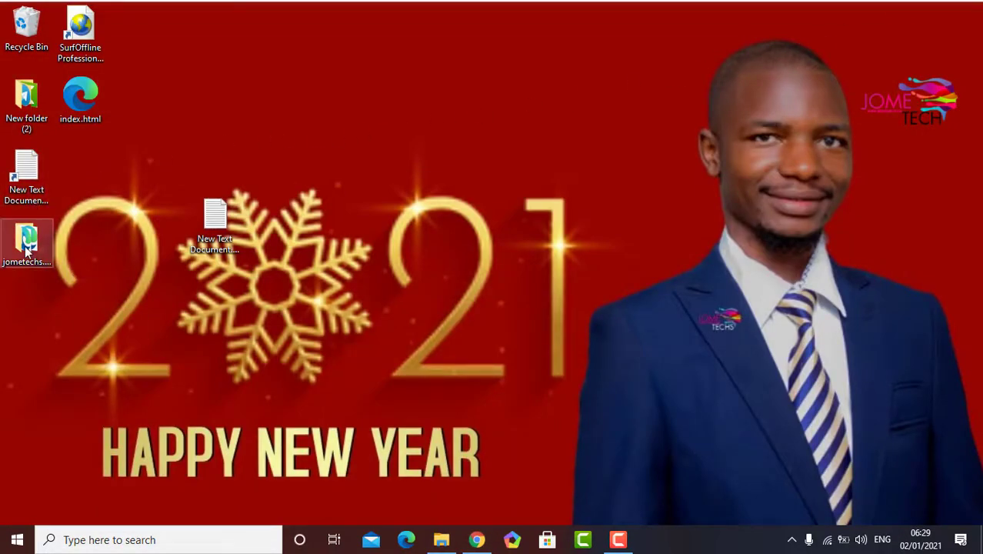
pyautogui.moveTo(27, 250); pyautogui.dragTo(471, 158)
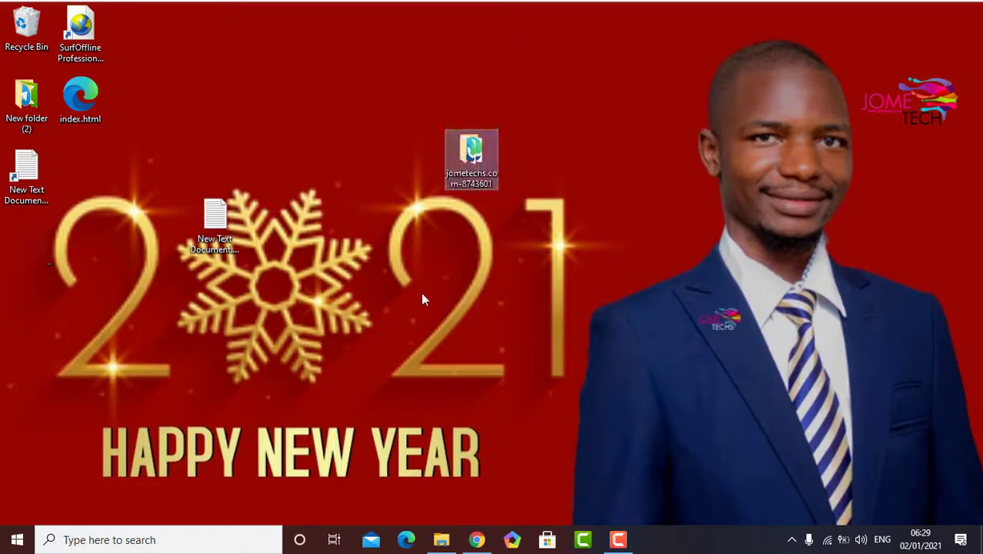
# Open the extracted jometechs.com-8743601 folder from the desktop and go through its files to the end of the list.
pyautogui.click(466, 266)
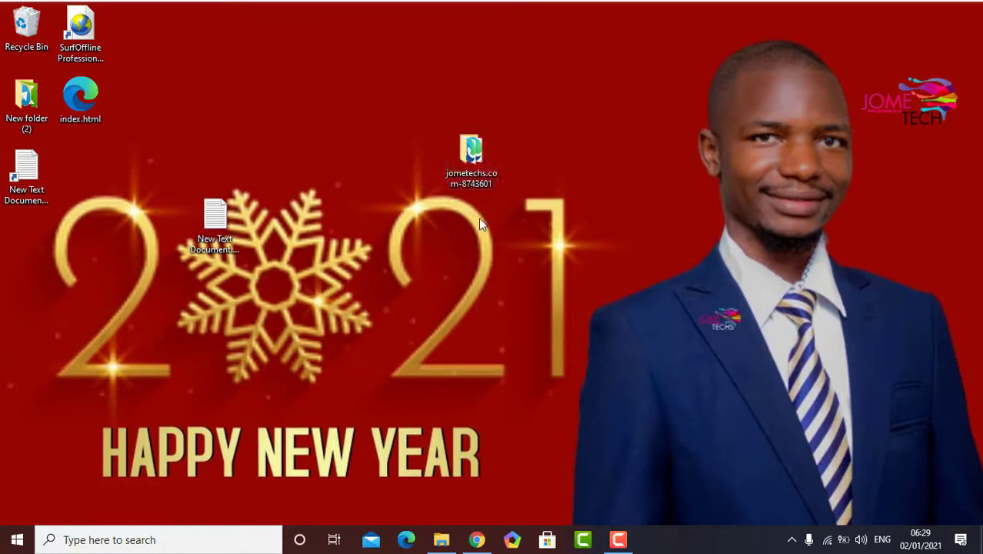
pyautogui.doubleClick(472, 152)
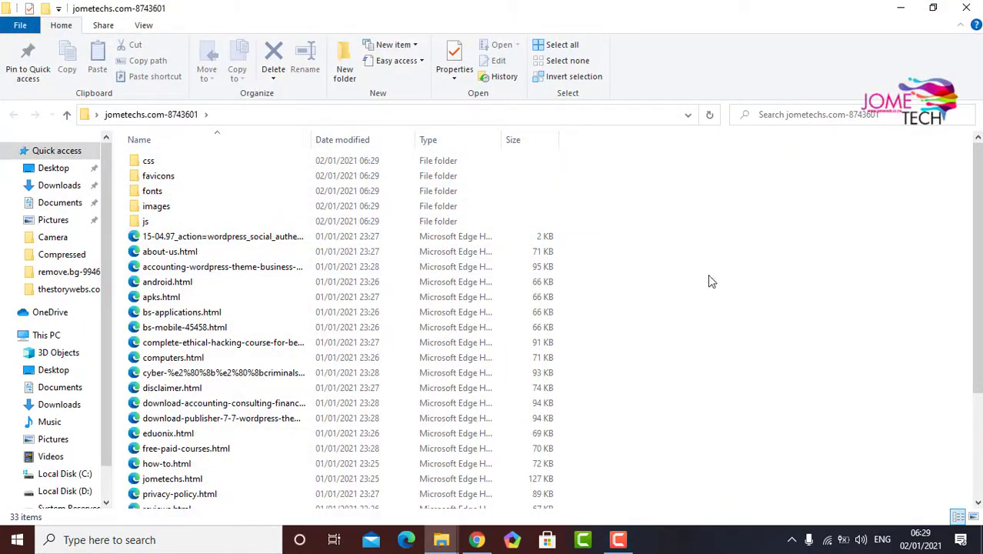
pyautogui.moveTo(977, 261); pyautogui.dragTo(977, 362)
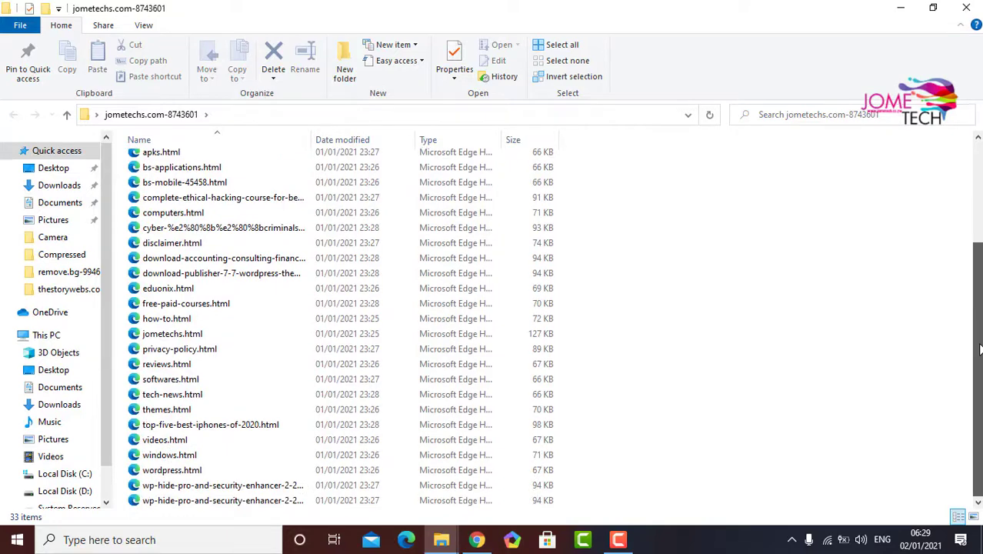
# Open jometechs.html with Microsoft Edge through the choice of another app, and maximize the browser window.
pyautogui.rightClick(177, 335)
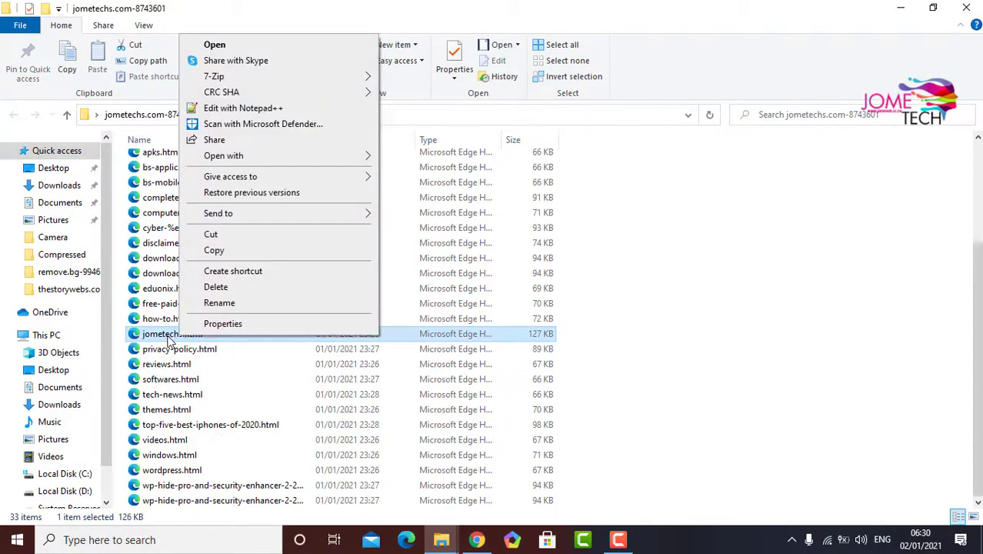
pyautogui.moveTo(316, 158)
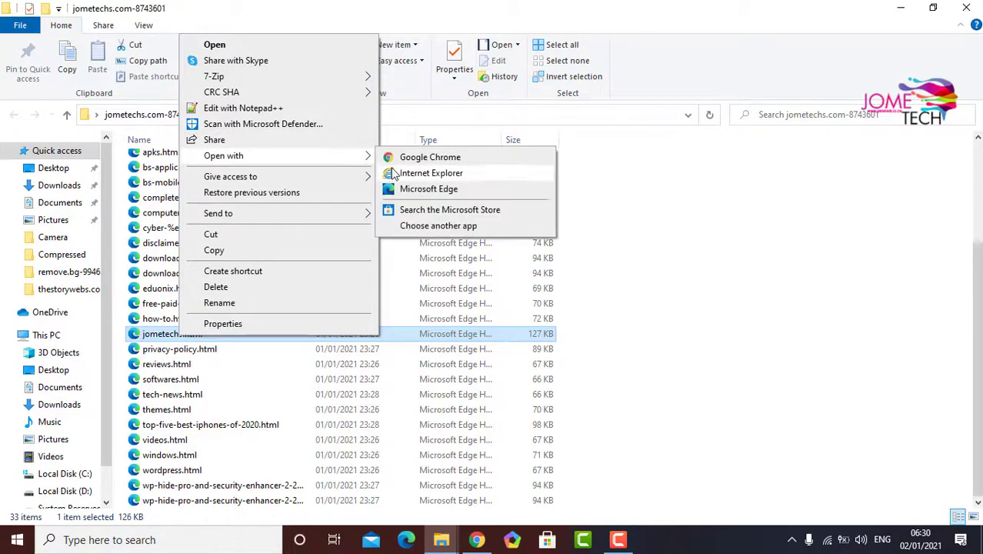
pyautogui.click(446, 227)
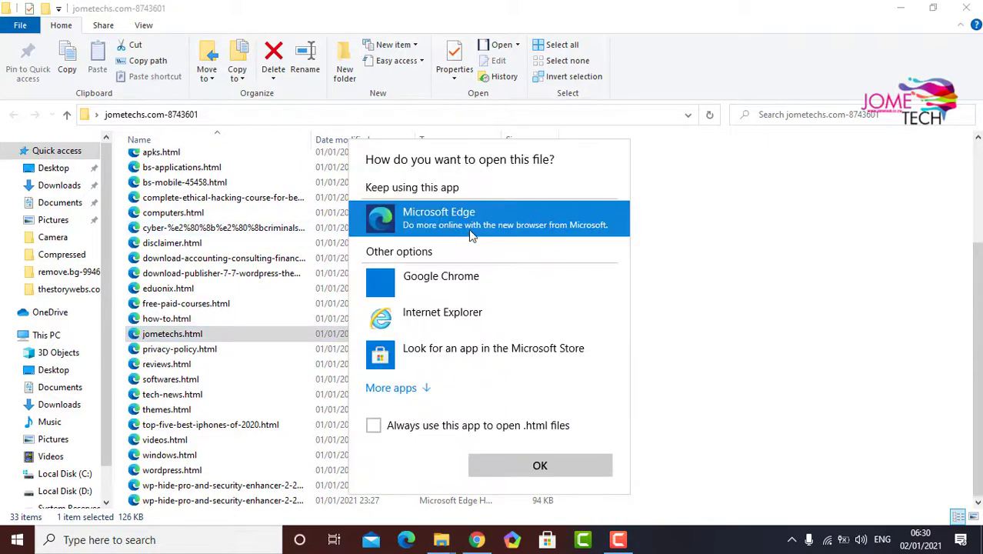
pyautogui.click(582, 471)
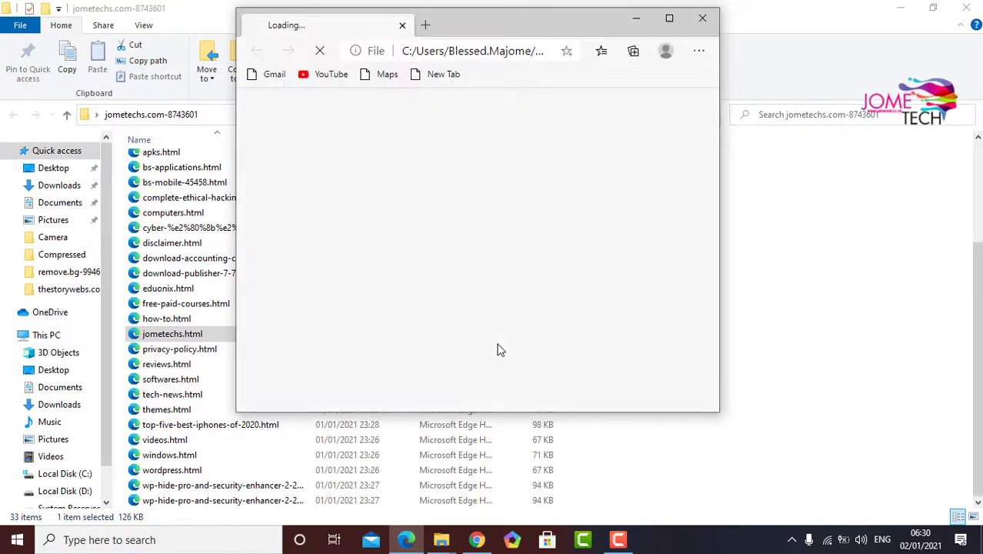
pyautogui.click(677, 17)
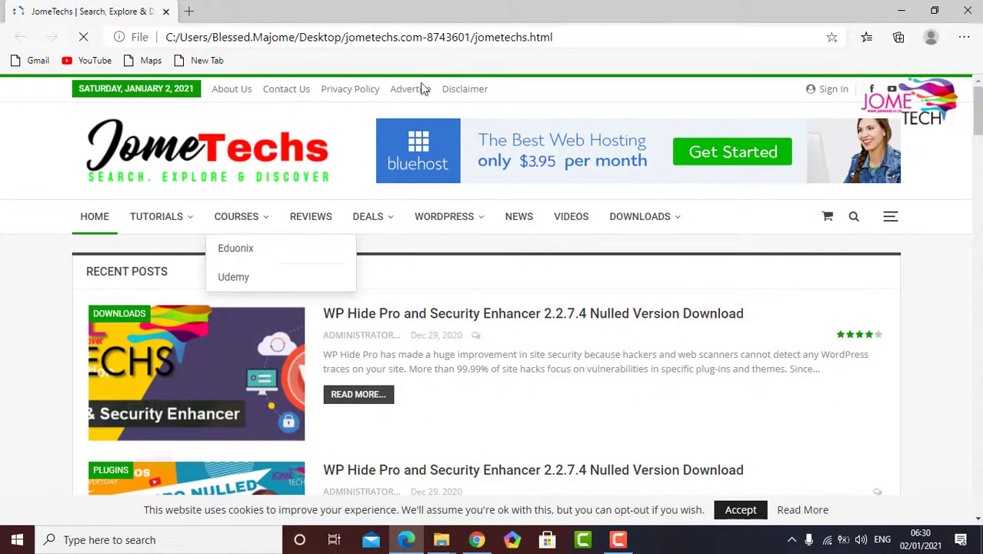
# Look through the copied JomeTechs homepage from the recent posts to the downloads section and return to its start.
pyautogui.scroll(-8, 492, 285)
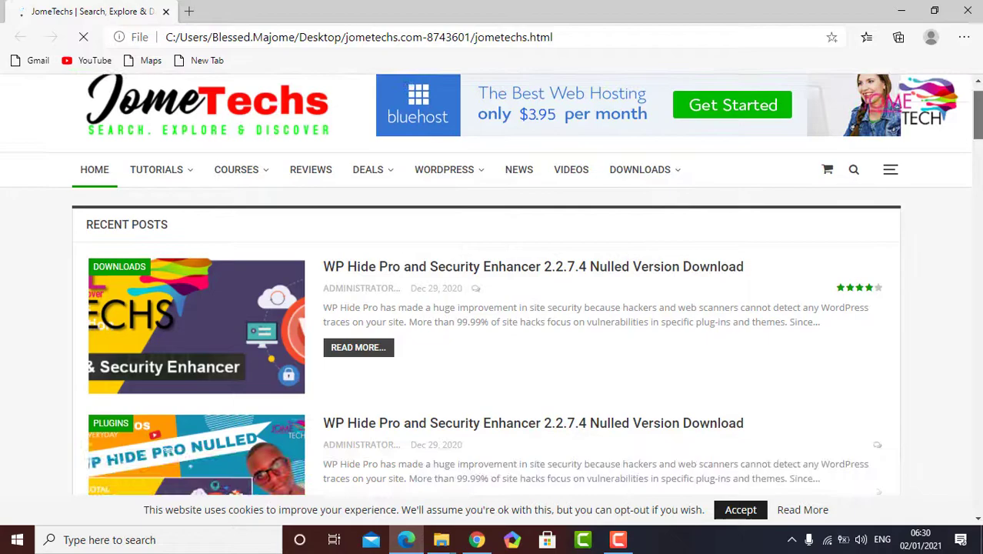
pyautogui.scroll(-11, 493, 285)
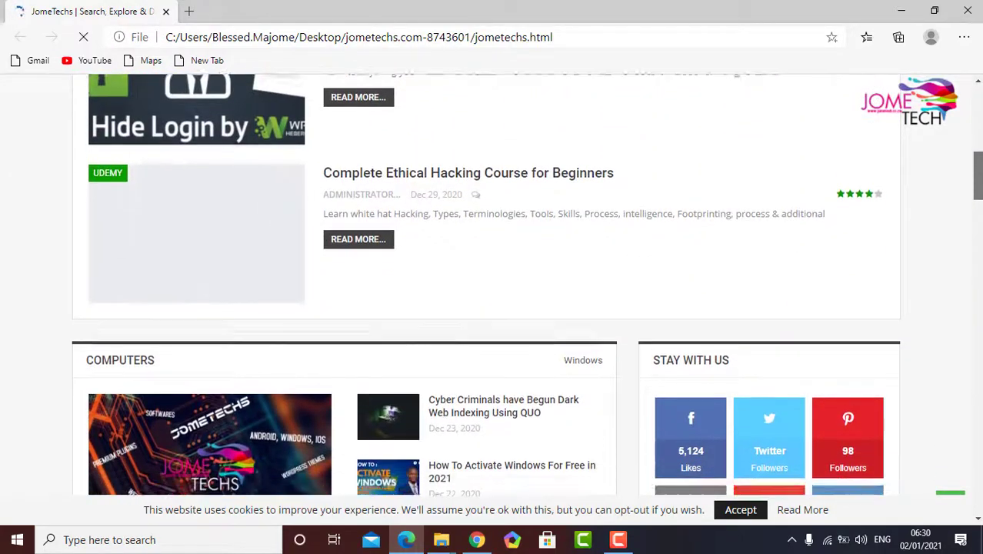
pyautogui.scroll(-5, 492, 285)
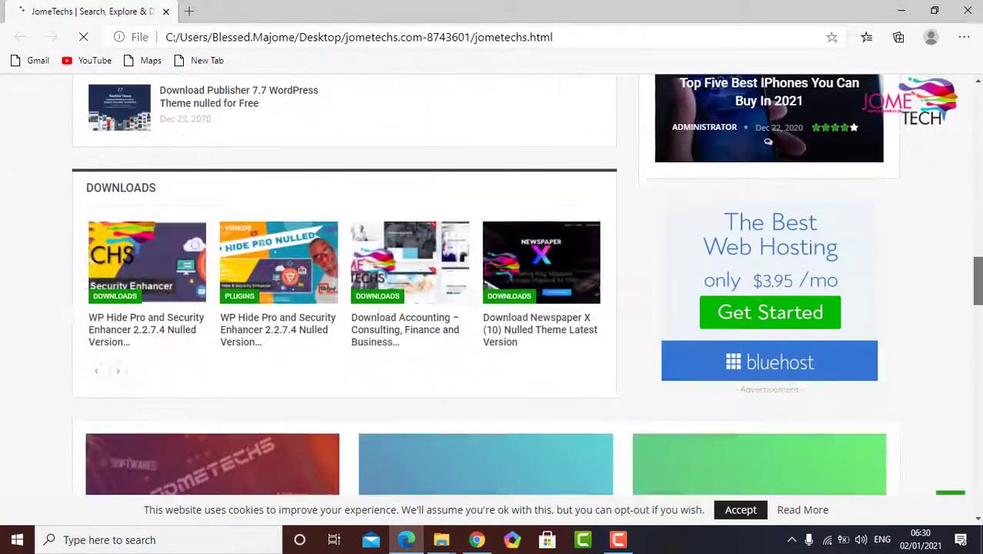
pyautogui.scroll(5, 493, 284)
pyautogui.scroll(18, 493, 284)
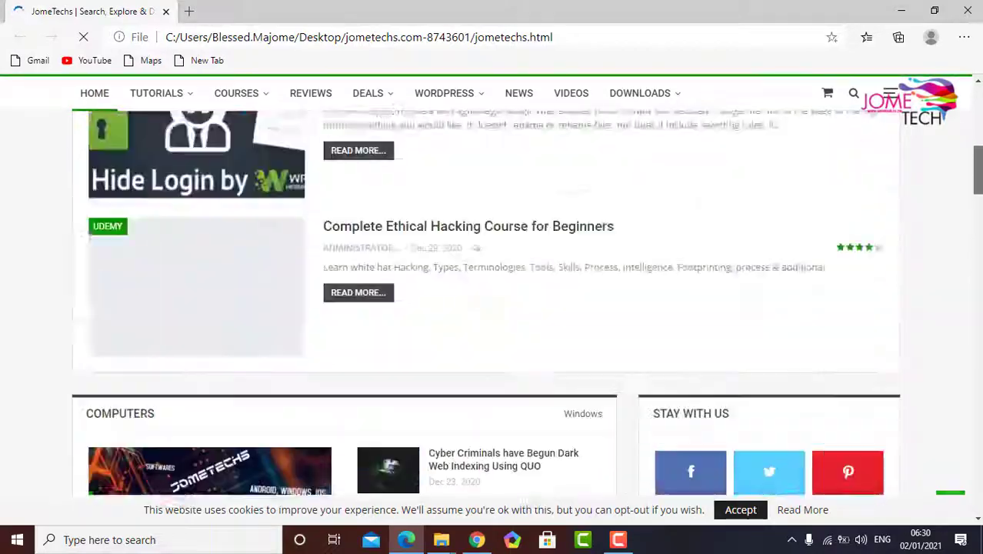
pyautogui.scroll(-15, 492, 285)
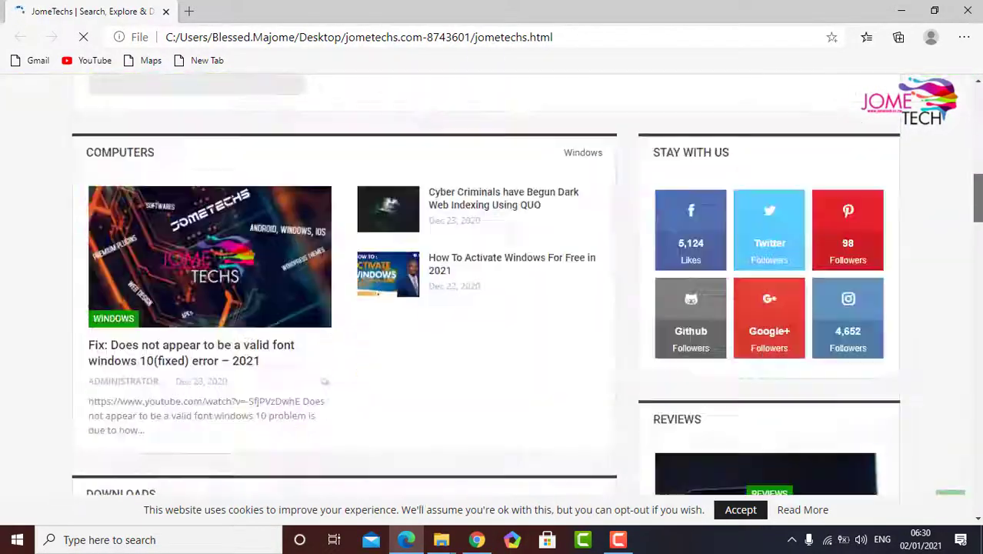
pyautogui.scroll(8, 492, 284)
pyautogui.scroll(15, 492, 285)
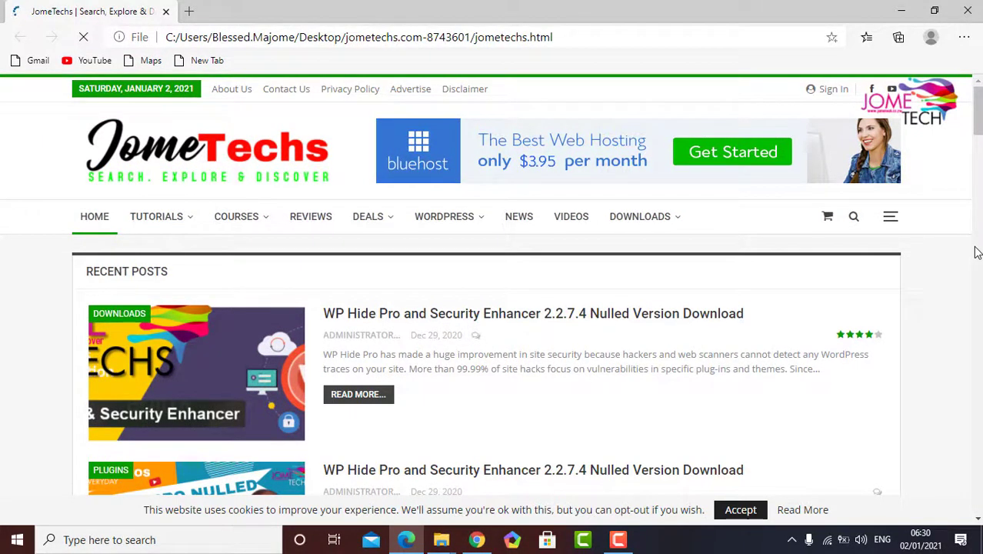
# Place the local copy in Edge side by side with the live jometechs.com in Chrome and compare the posts on both pages.
pyautogui.press('super+Left')
pyautogui.click(857, 136)
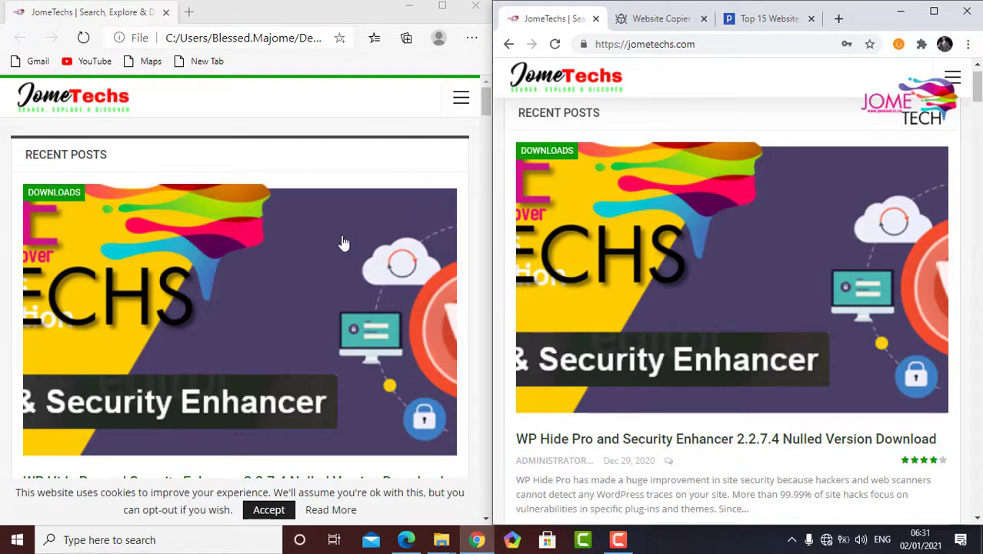
pyautogui.moveTo(483, 97); pyautogui.dragTo(486, 135)
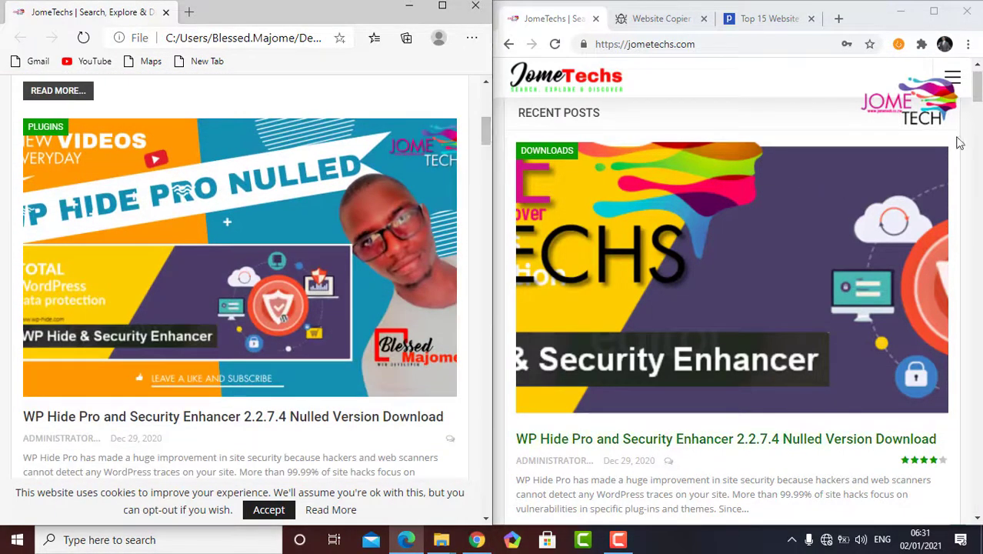
pyautogui.moveTo(979, 103); pyautogui.dragTo(978, 127)
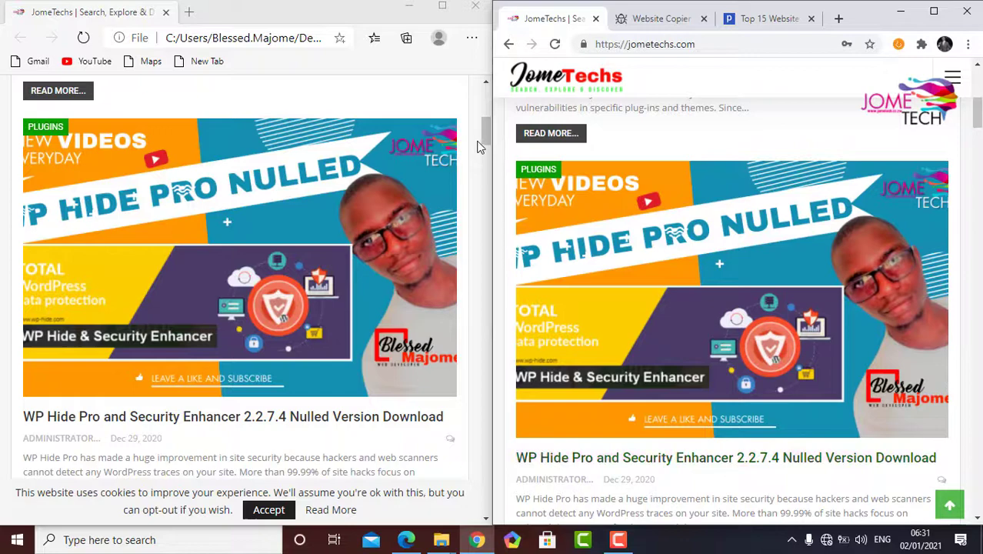
pyautogui.moveTo(486, 132); pyautogui.dragTo(507, 227)
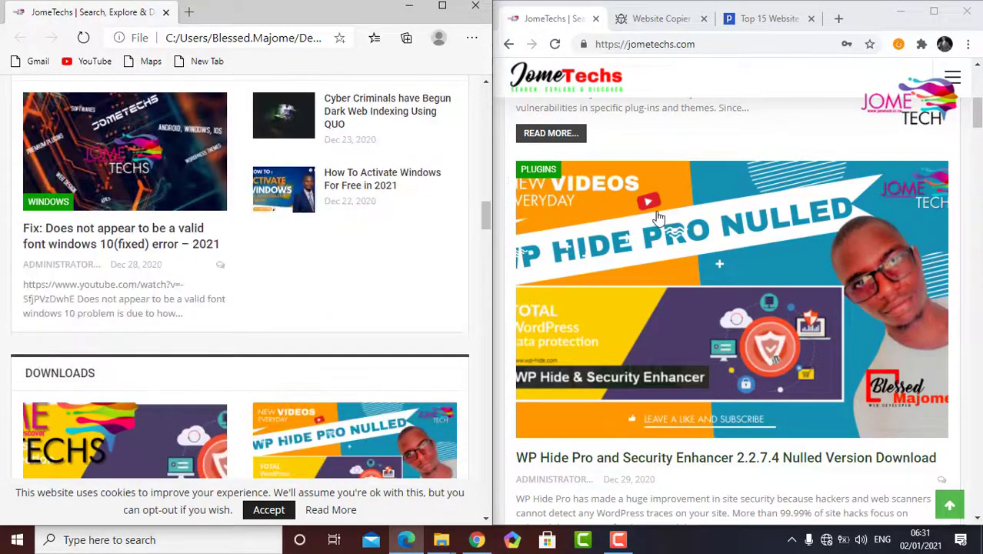